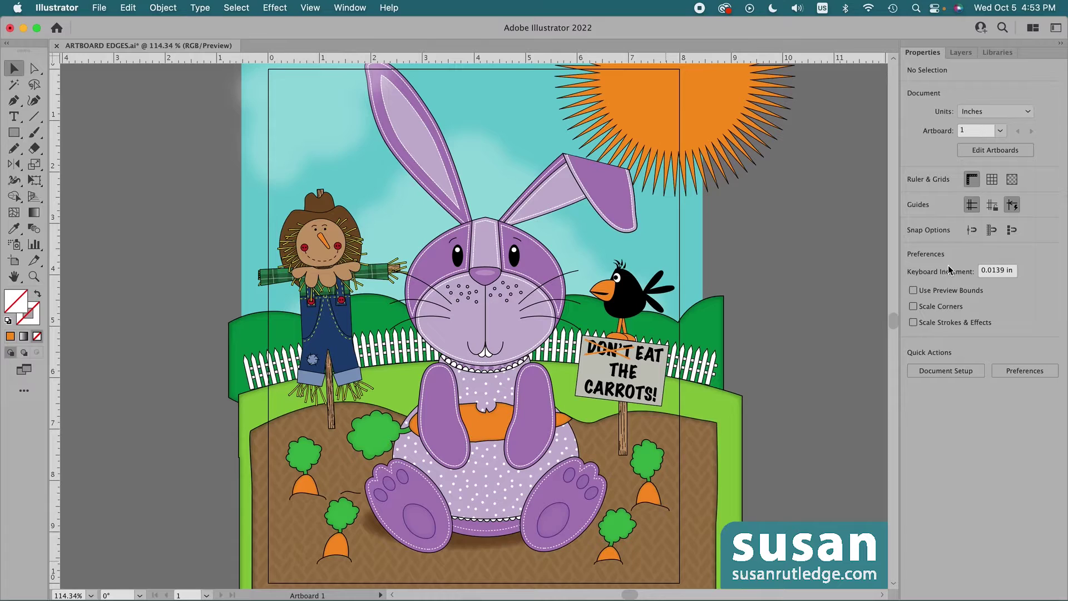
left_click(961, 53)
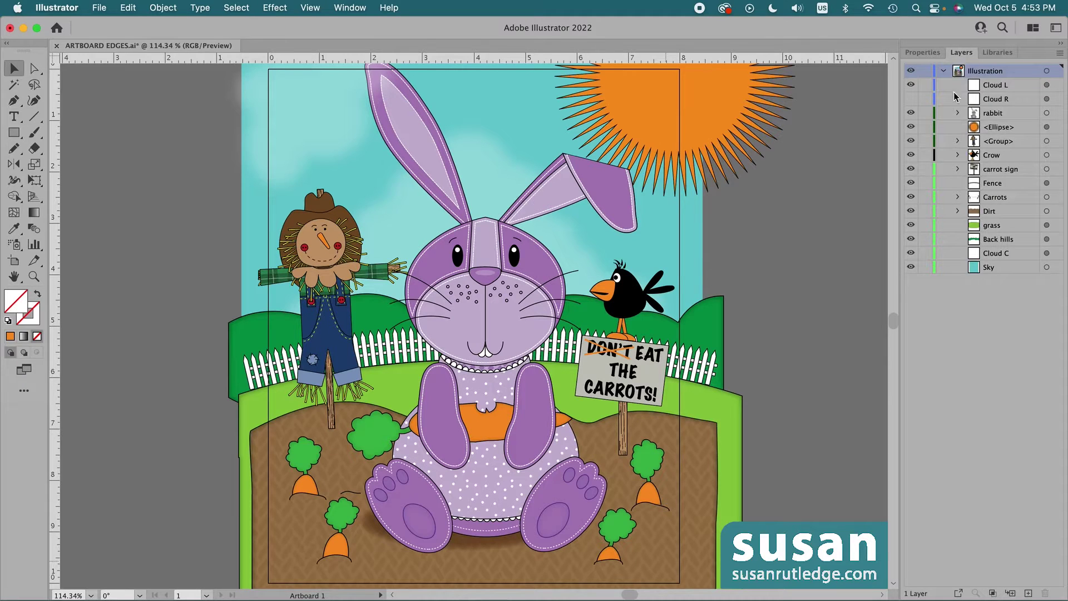
key("super+y")
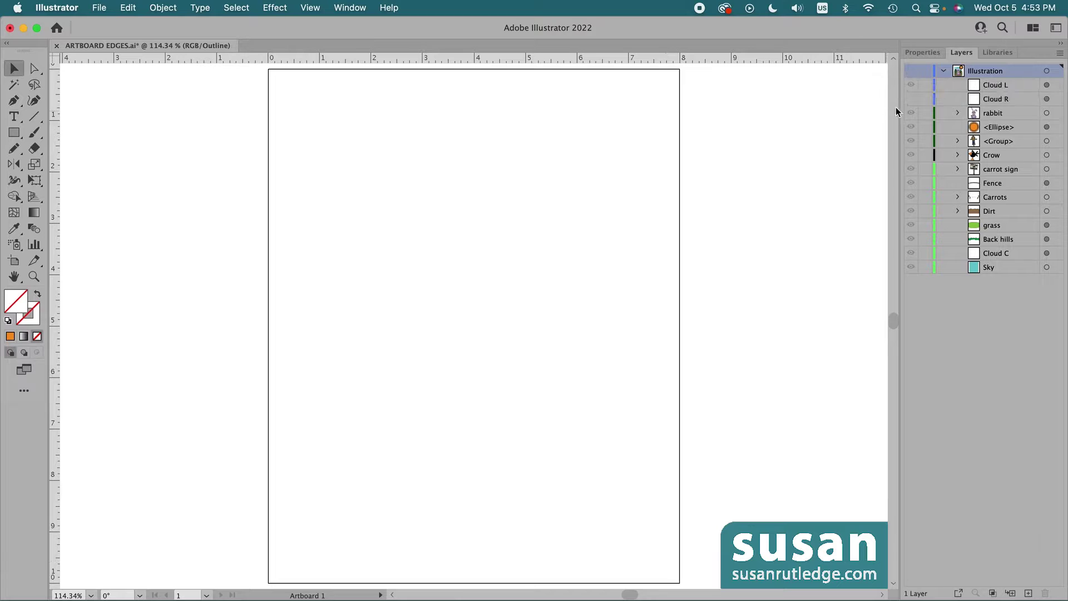
left_click(911, 71, "super")
key("super+y")
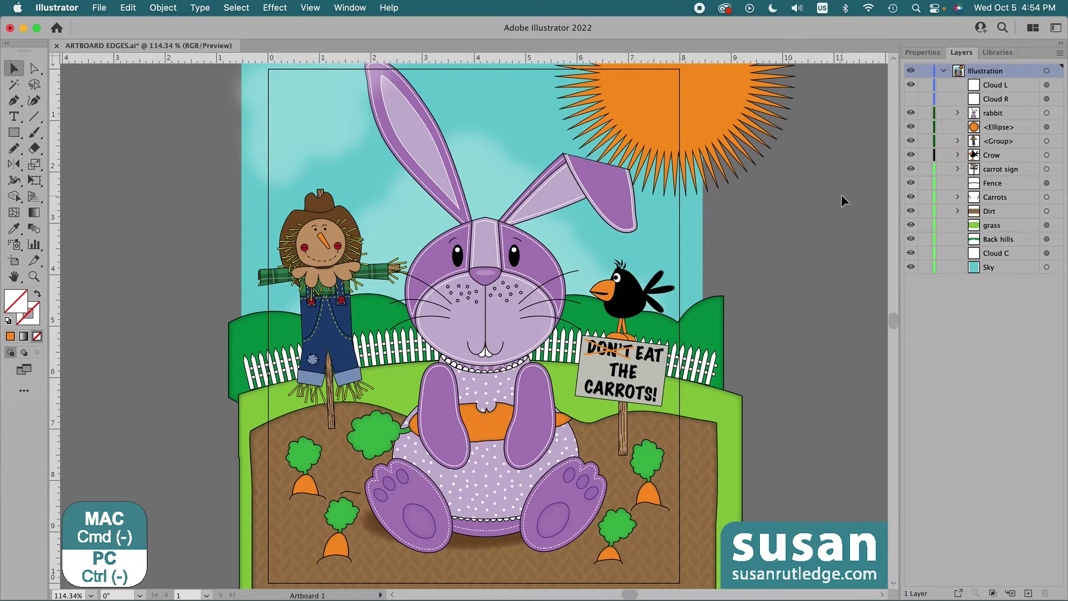
- Draw a tall rectangle over the artwork overhanging the artboard's right edge, then select all artwork
key("super+minus")
key("super+minus")
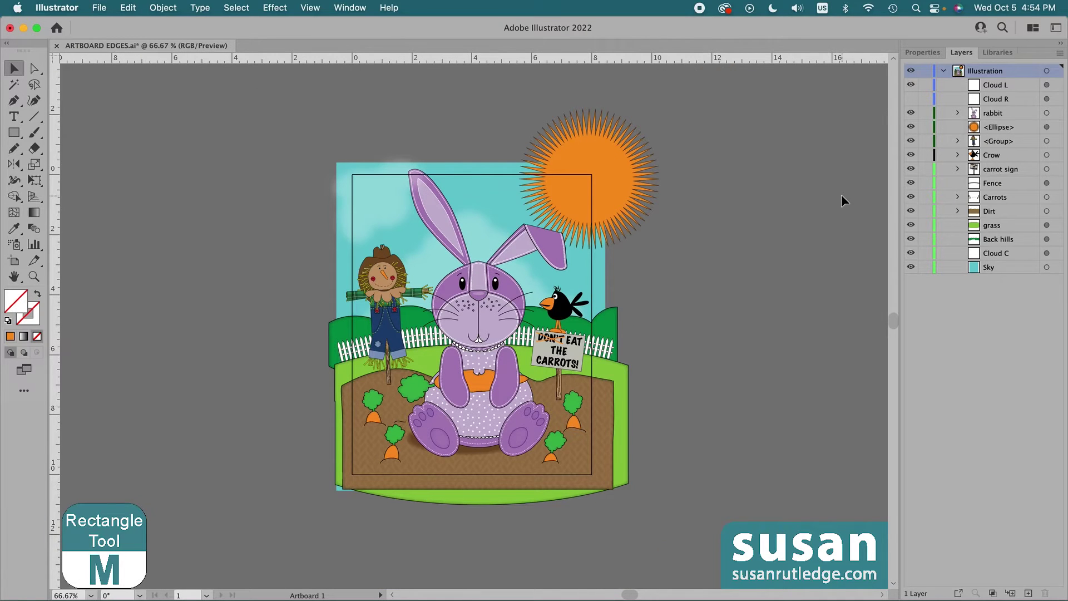
key("m")
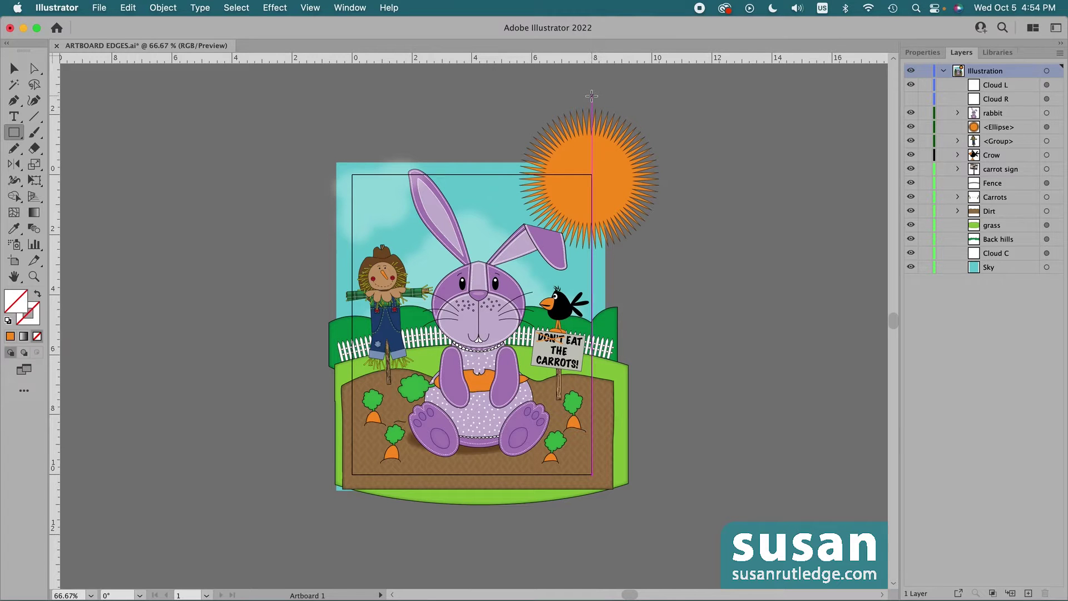
mouse_move(591, 96)
left_mouse_down()
mouse_move(639, 154)
mouse_move(694, 333)
mouse_move(713, 527)
left_mouse_up()
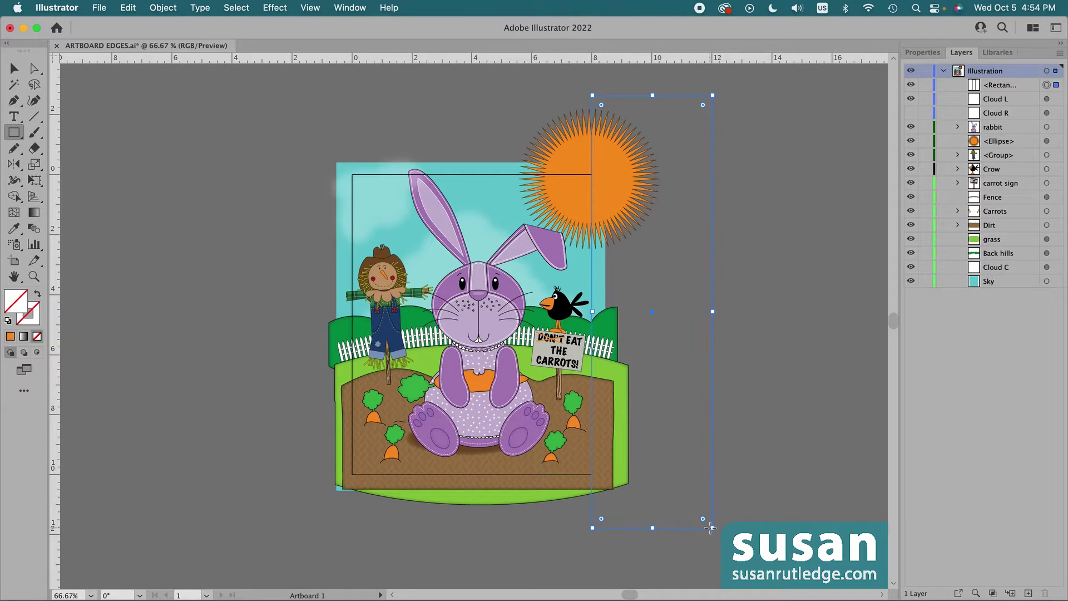
key("v")
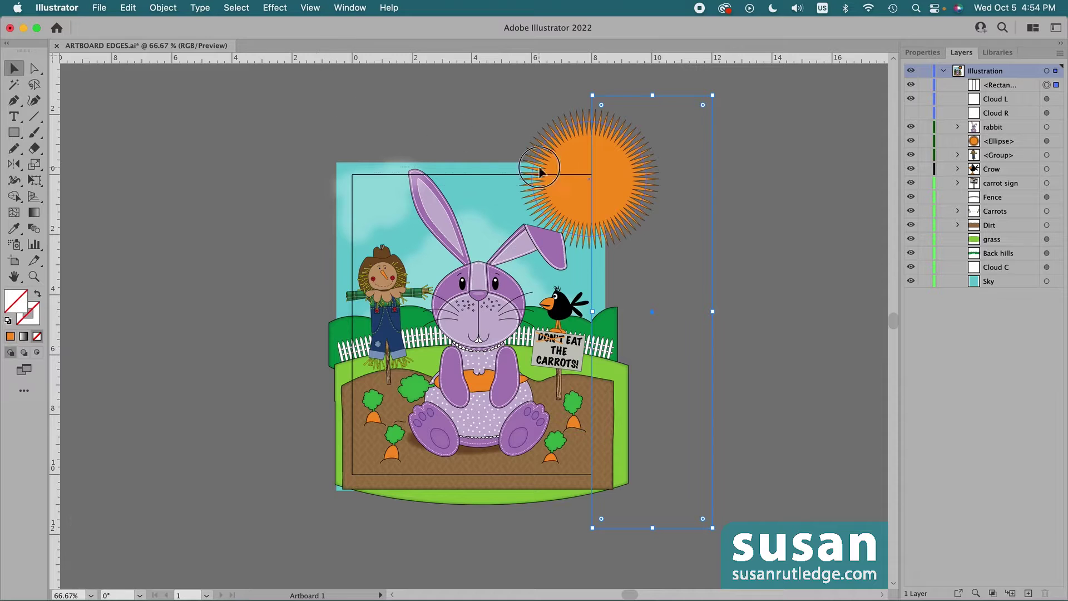
key("super+a")
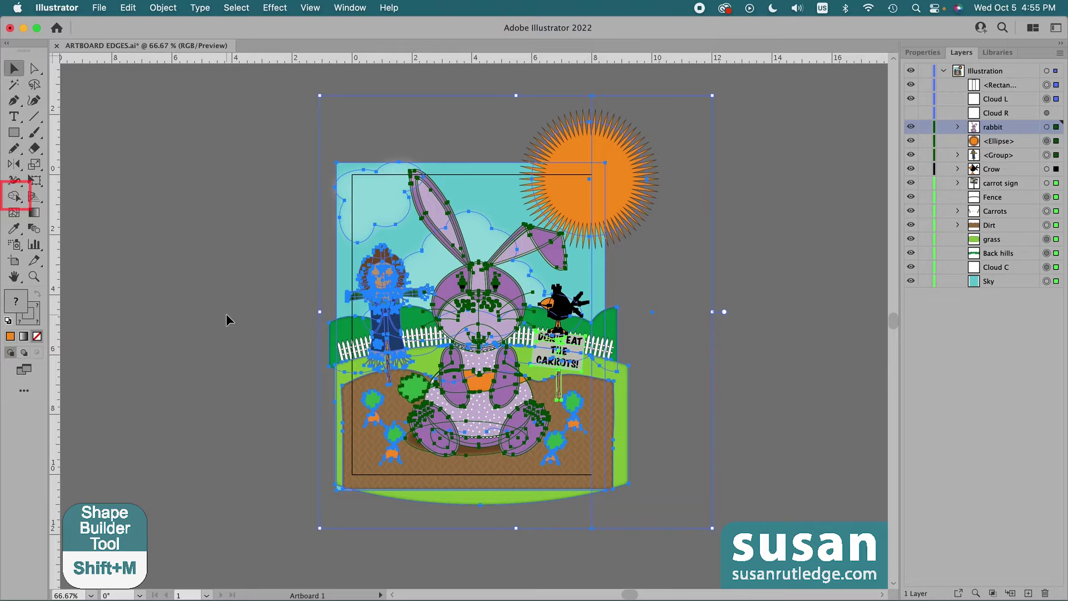
- With the Shape Builder, delete the rectangle region right of the artboard edge, slicing the sun
key("shift+m")
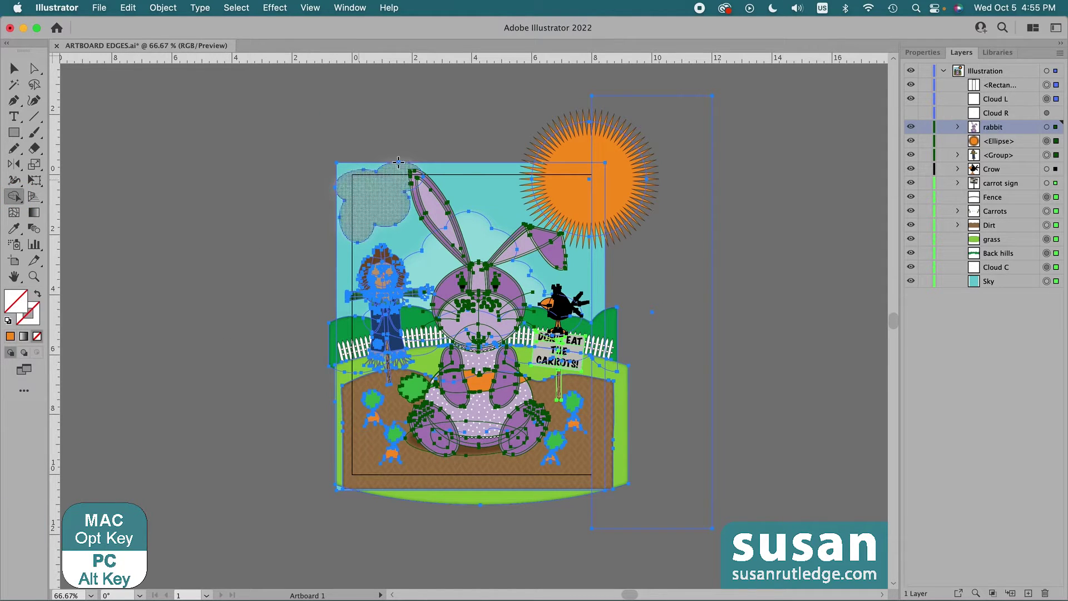
mouse_move(608, 84)
left_mouse_down()
mouse_move(615, 373)
mouse_move(605, 395)
mouse_move(600, 357)
mouse_move(610, 504)
mouse_move(596, 486)
mouse_move(597, 501)
mouse_move(612, 494)
mouse_move(627, 407)
mouse_move(661, 429)
left_mouse_up()
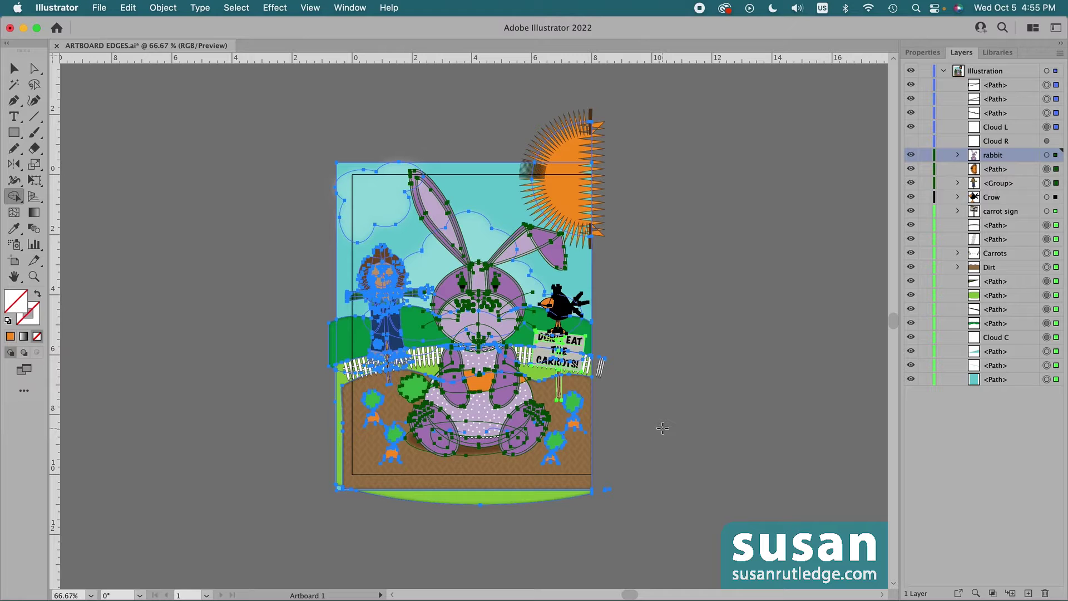
key("v")
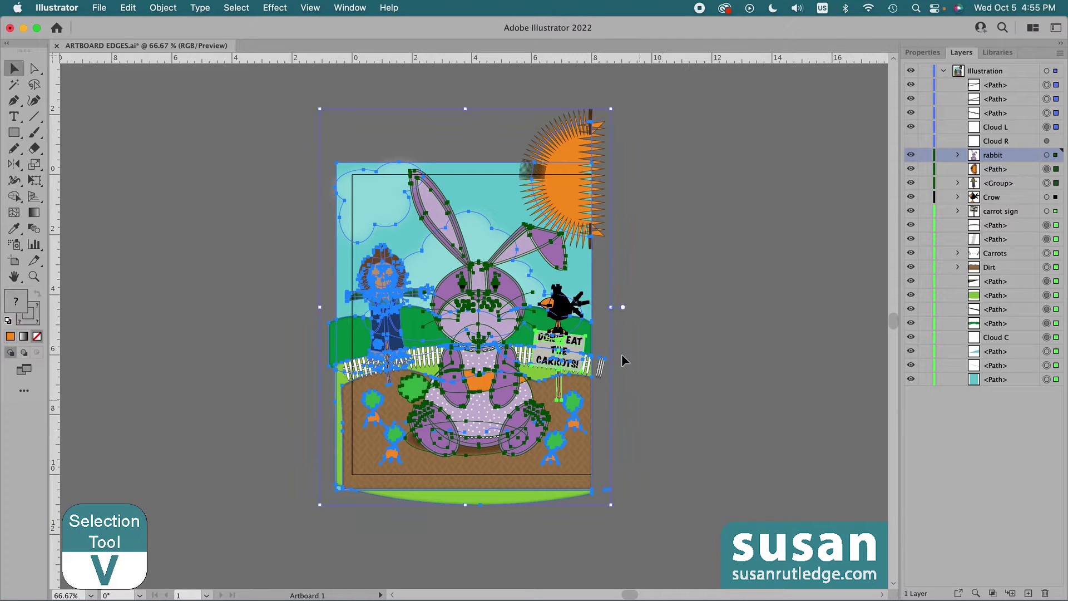
left_click(658, 194)
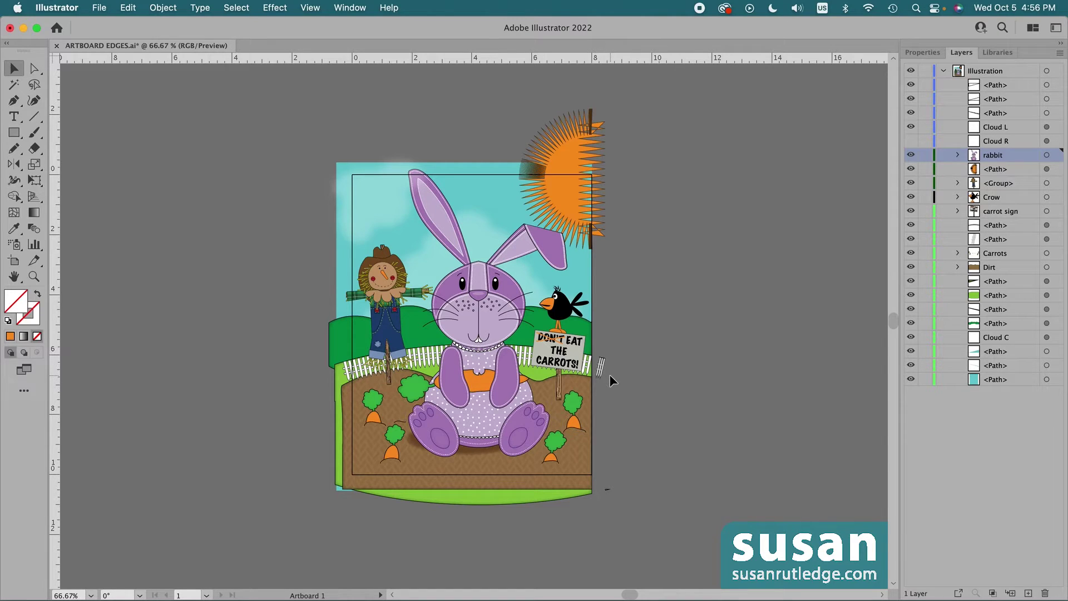
left_click_drag(575, 332, 558, 332)
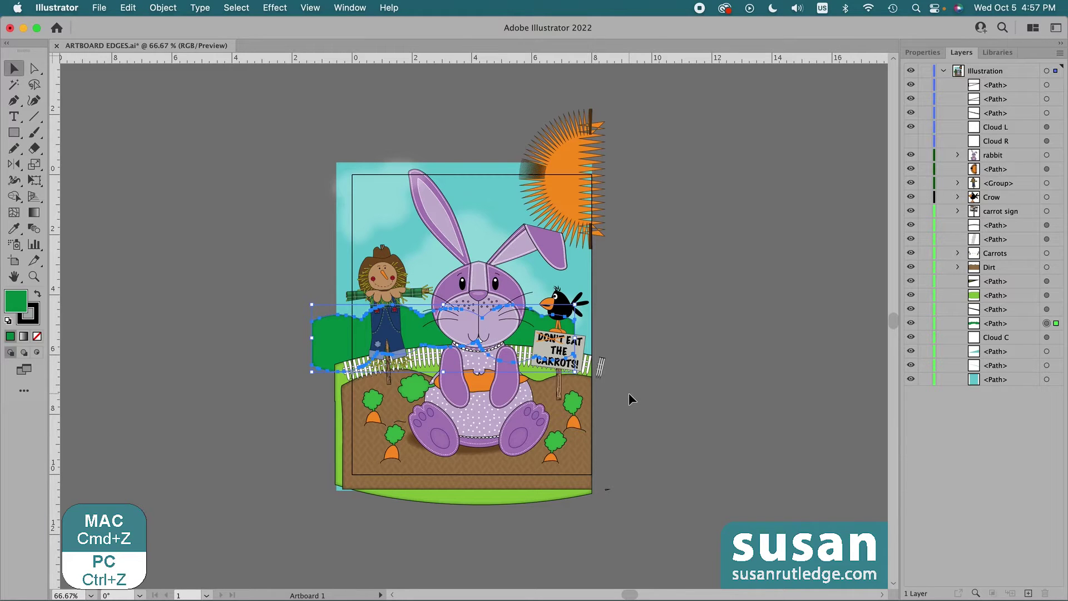
- Undo the green hill move and the trim, restoring the full sun
key("super+z")
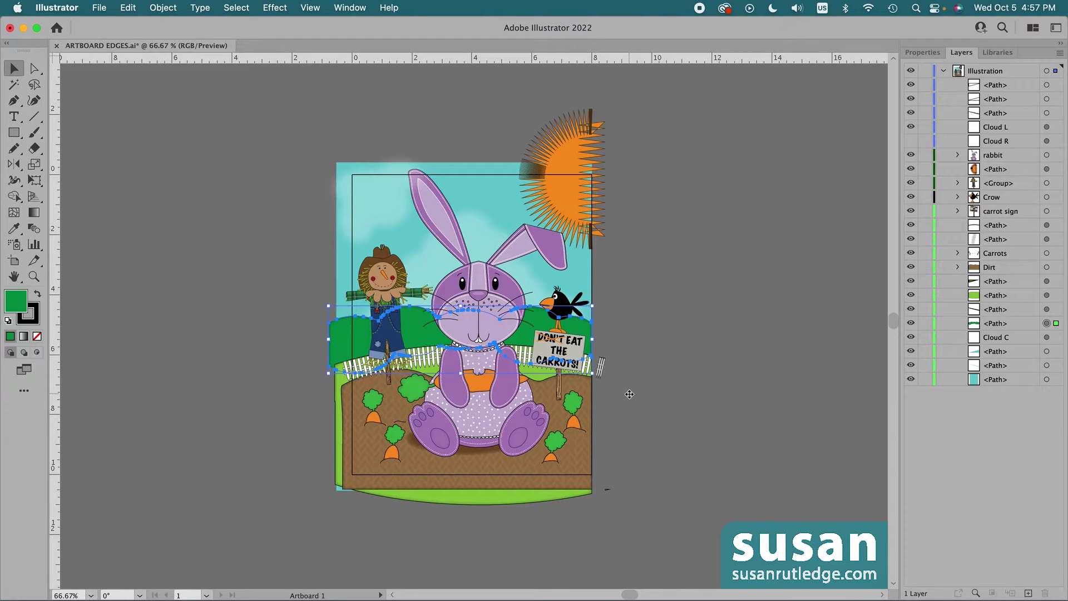
key("super+z")
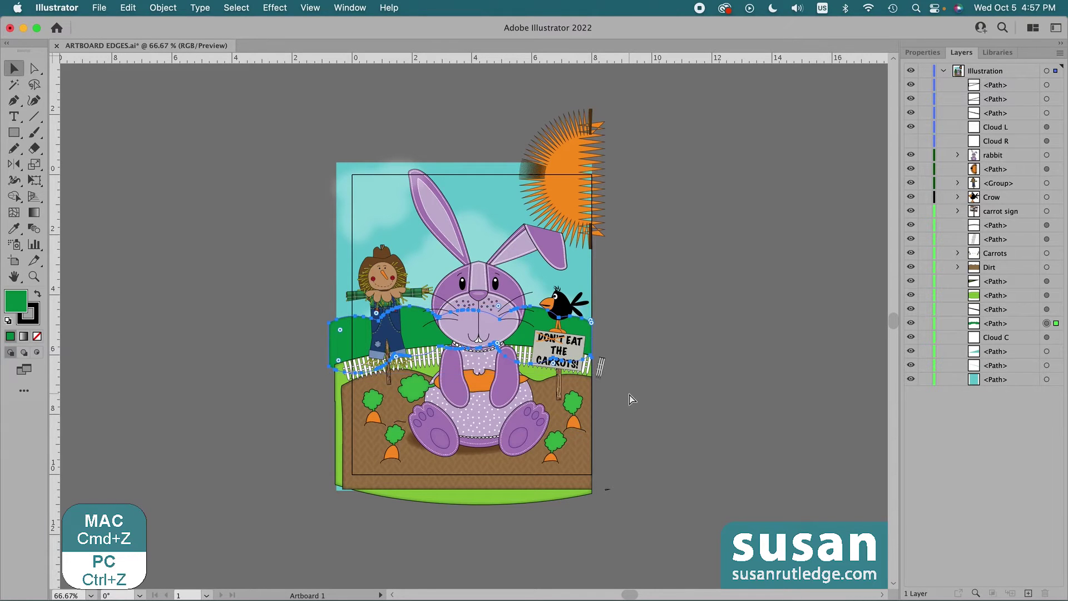
key("super+z")
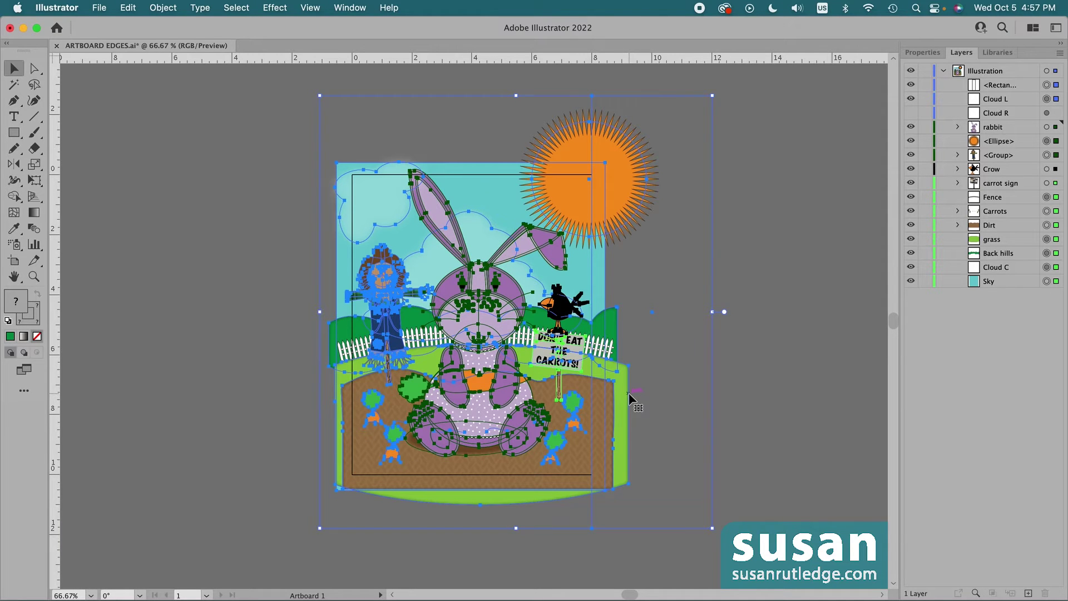
- Deselect everything, then select and delete the invisible rectangle beside the artwork
key("v")
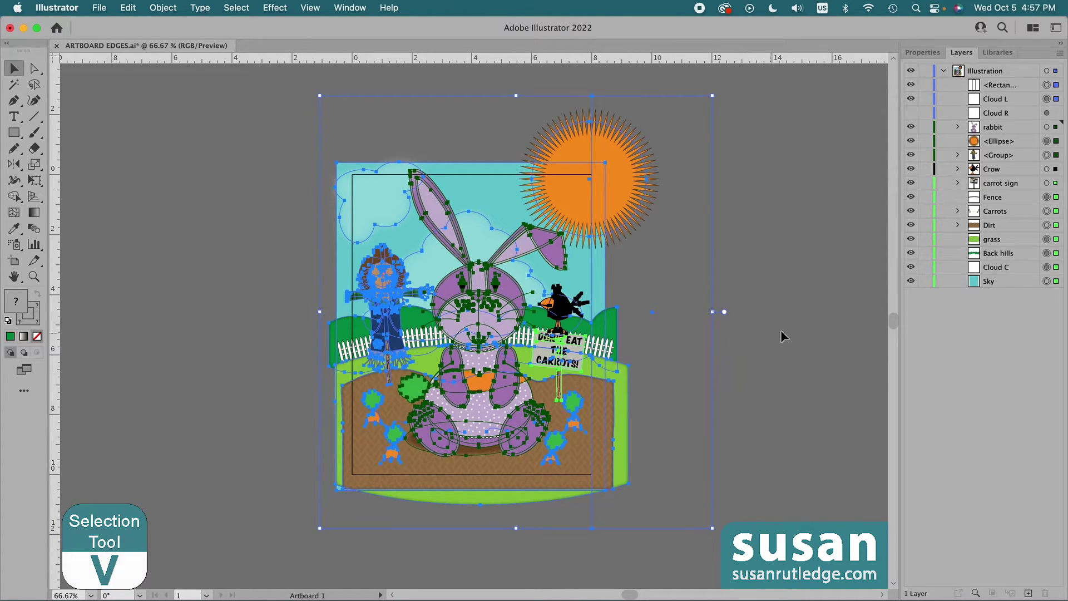
left_click(755, 216)
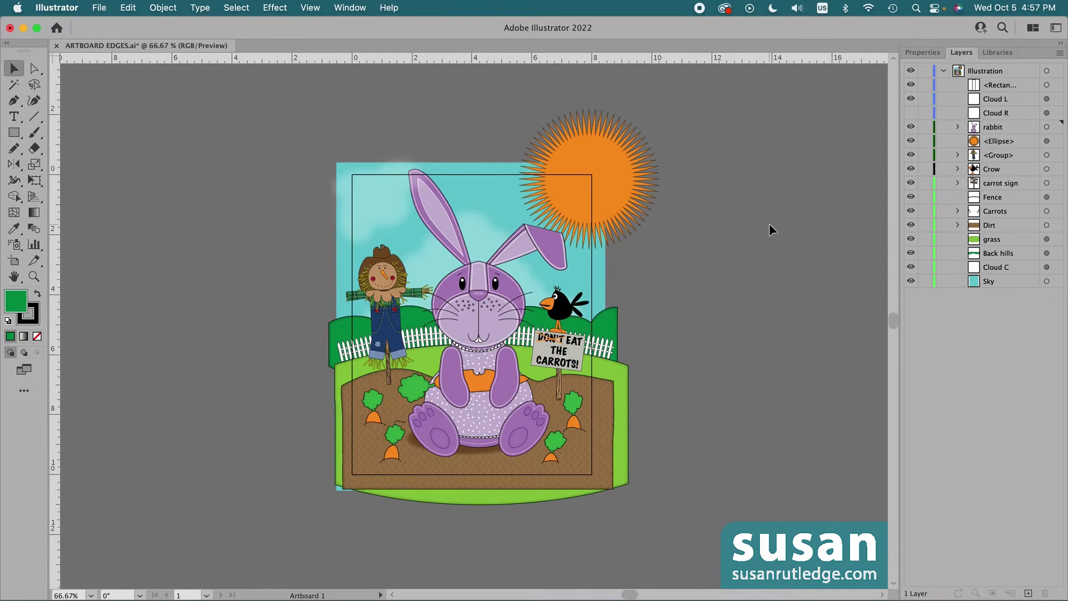
left_click(672, 291)
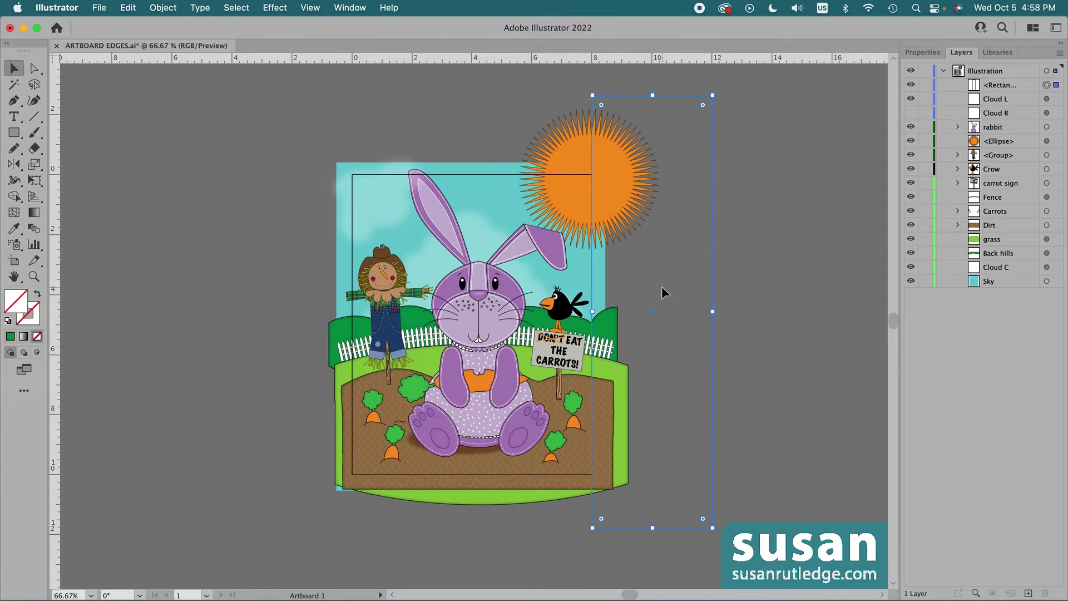
key("Delete")
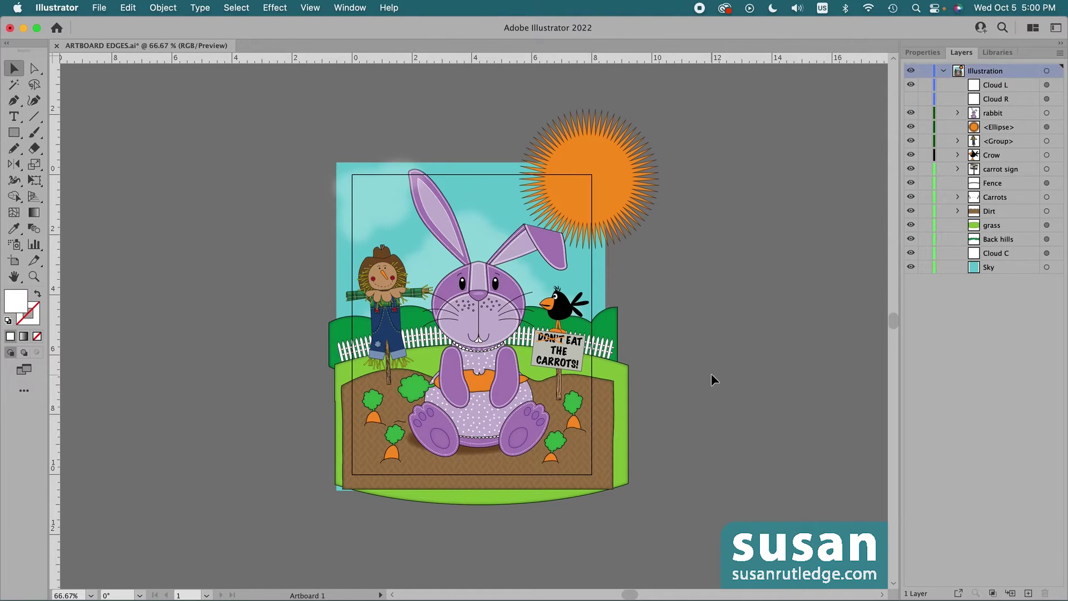
- Draw an 8 in by 10 in rectangle from the artboard's top-left to bottom-right corner
key("m")
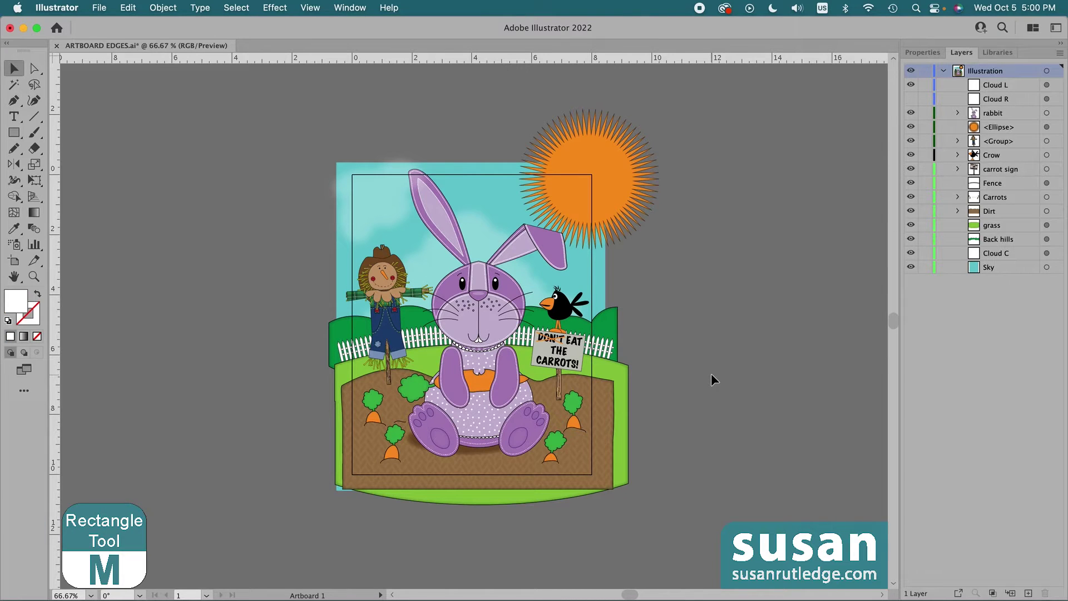
key("m")
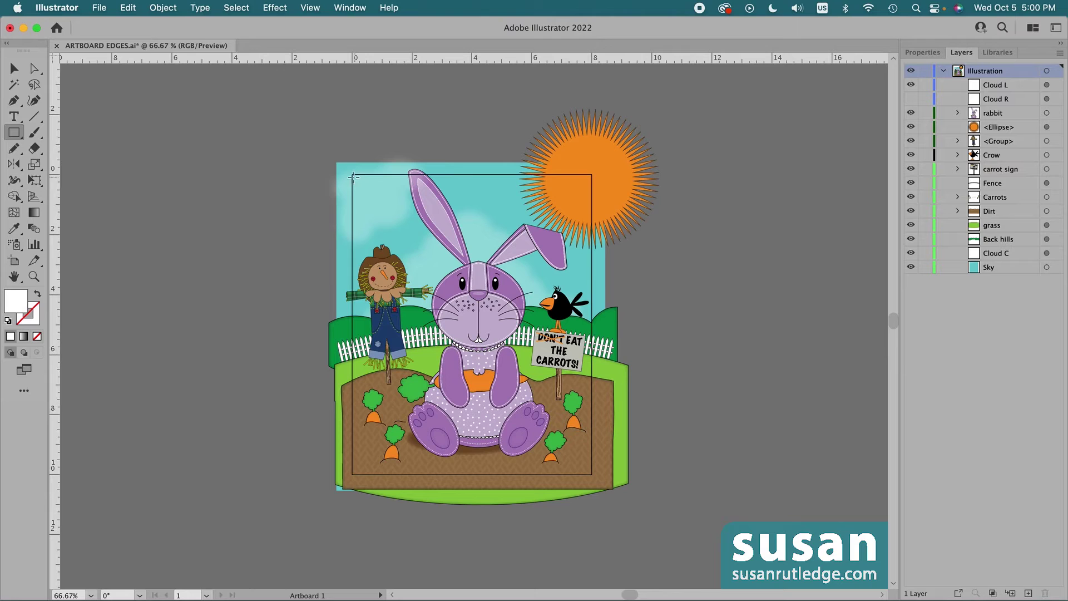
left_click_drag(352, 174, 591, 475)
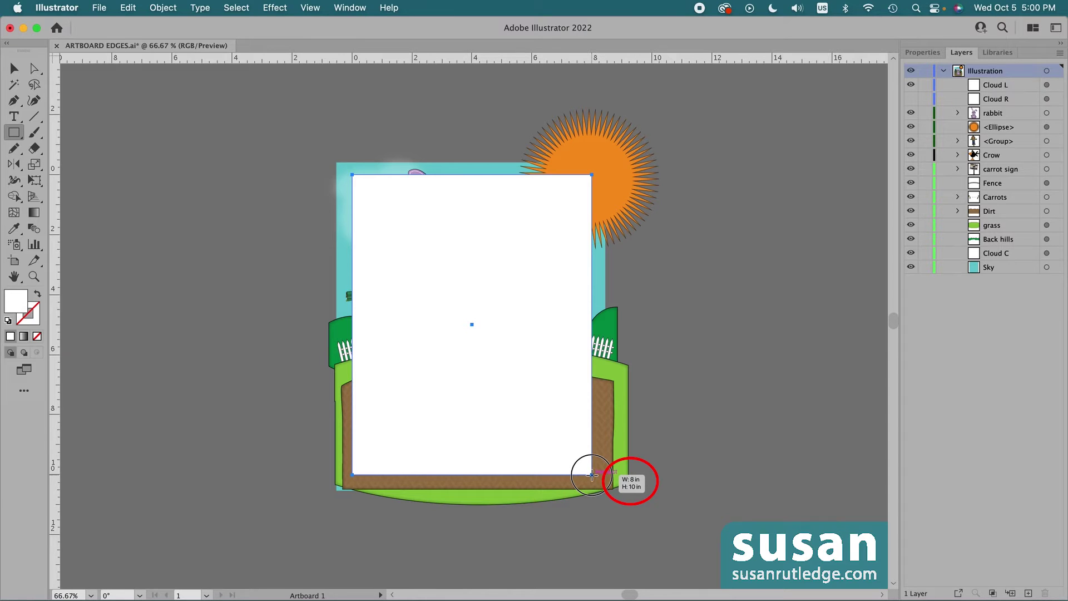
left_click_drag(591, 475, 591, 475)
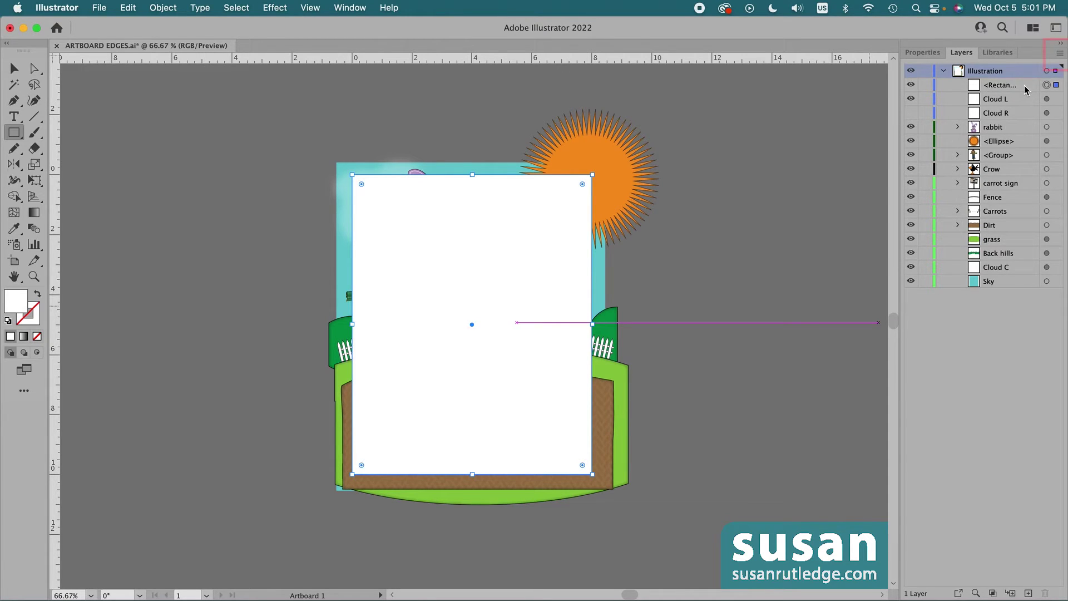
- Apply Make Clipping Mask from the Layers panel menu to clip the Illustration layer
left_click(1060, 54)
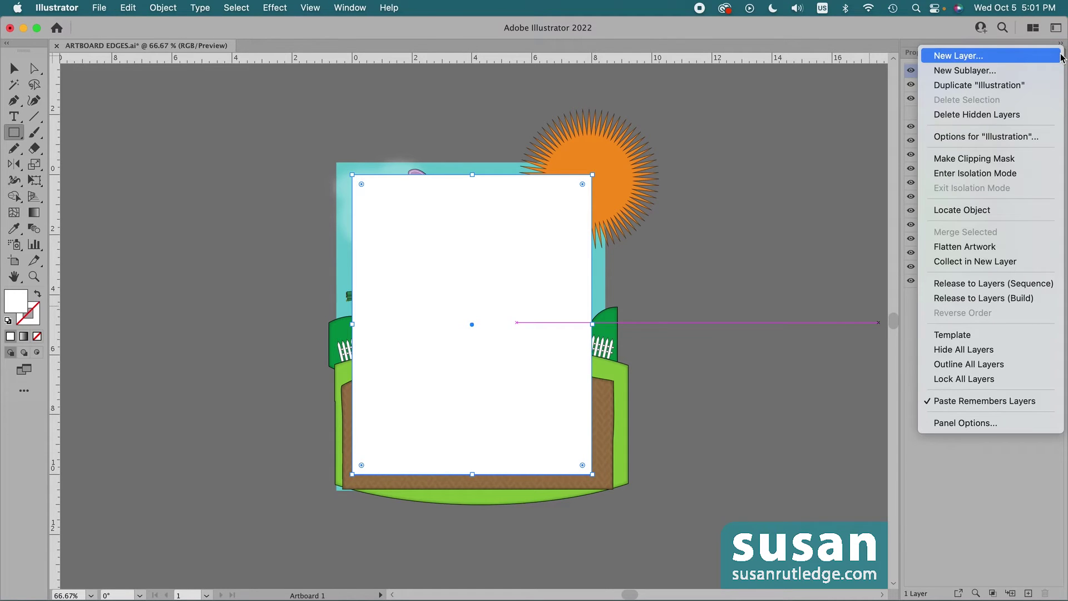
left_click(1004, 163)
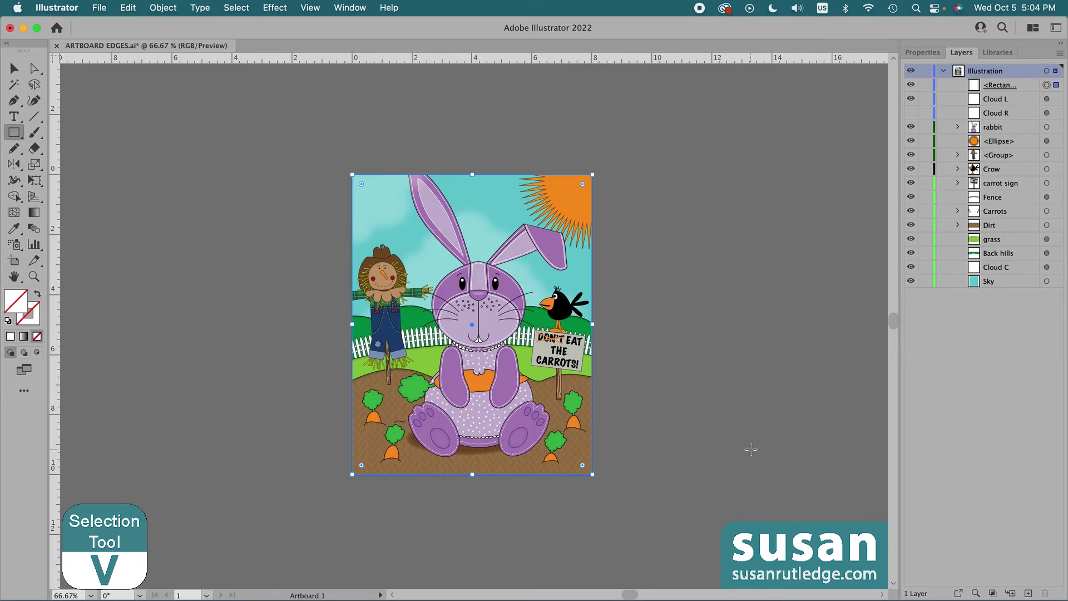
- Move the sun slightly left and down inside the clipped artwork, then deselect it
key("v")
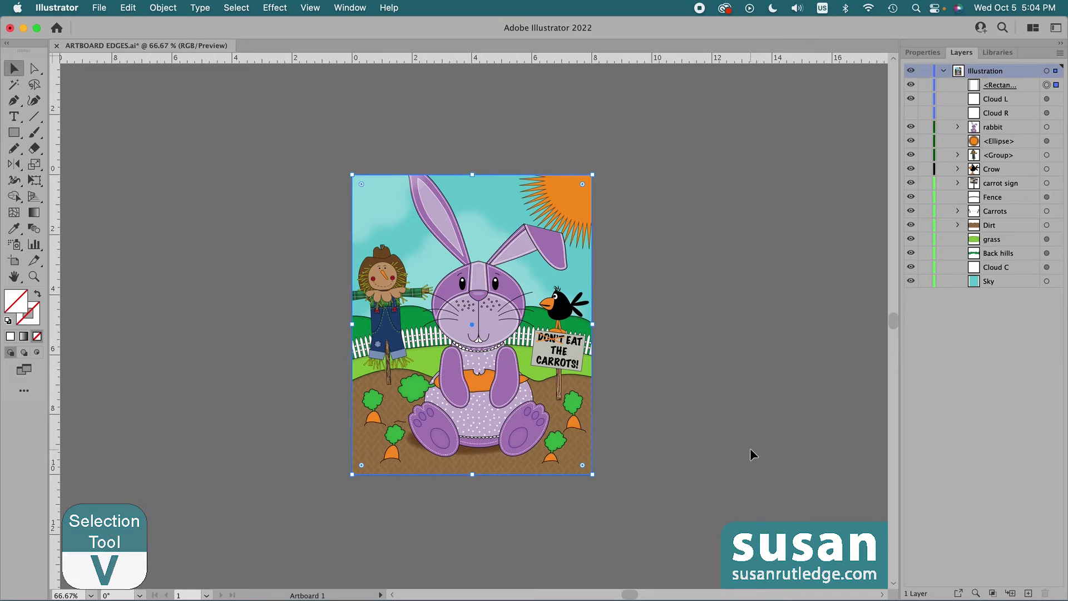
left_click(639, 208)
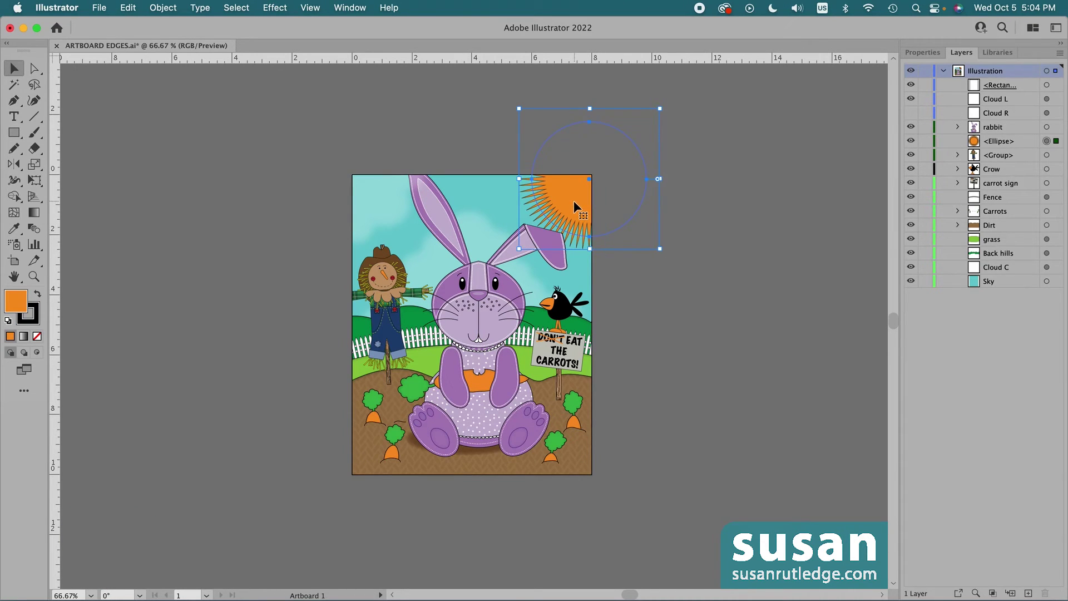
mouse_move(574, 201)
left_mouse_down()
mouse_move(530, 202)
mouse_move(547, 230)
mouse_move(564, 208)
mouse_move(553, 194)
mouse_move(556, 210)
left_mouse_up()
left_click(671, 286)
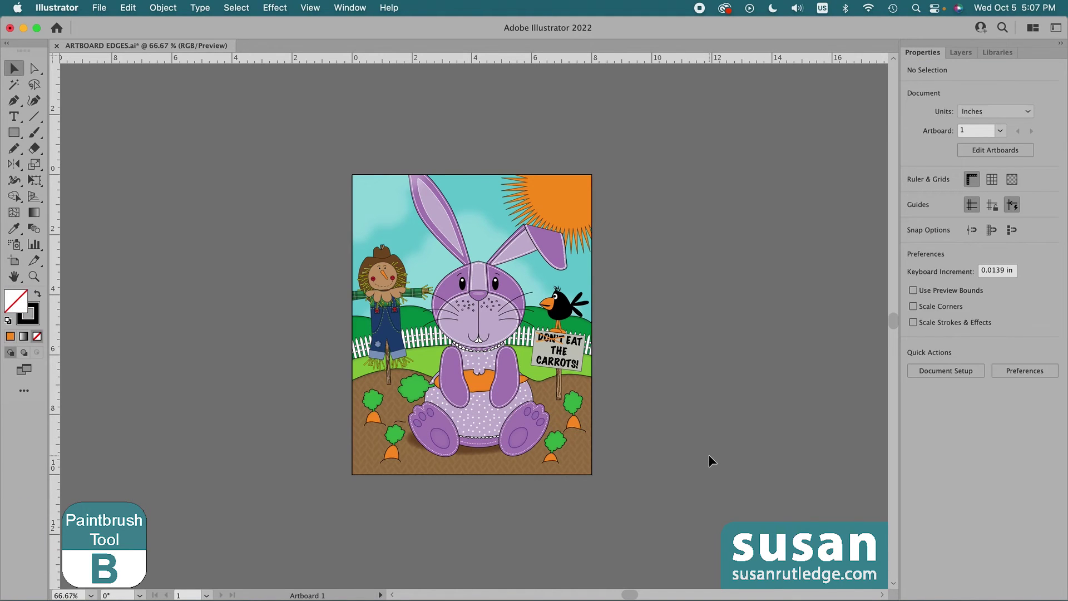
- Paint a 1 pt white picket fence stroke across the bottom of the artboard
key("b")
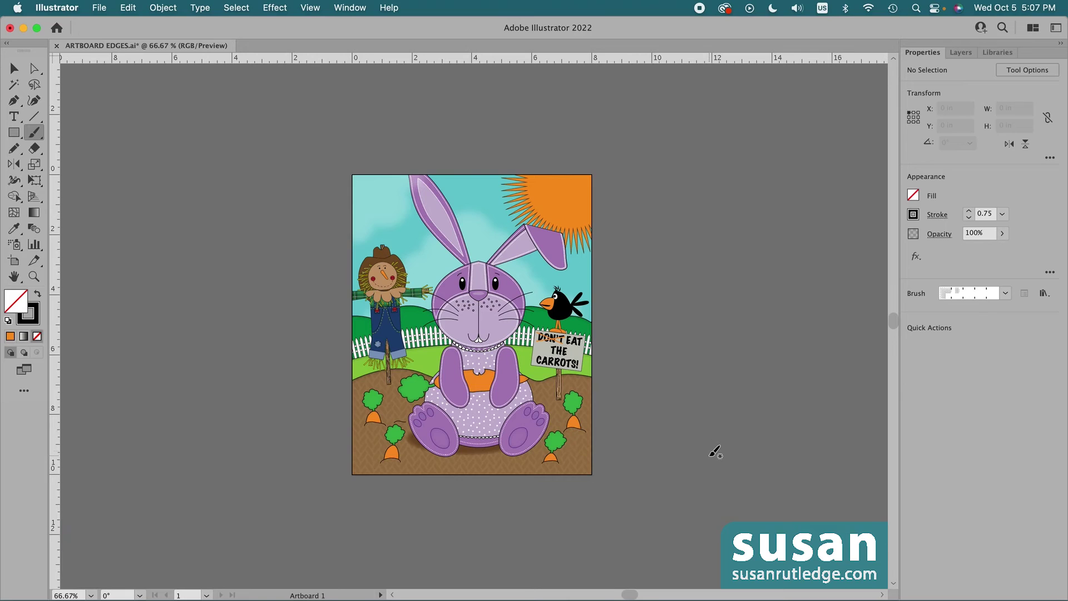
left_click(968, 210)
left_click_drag(326, 456, 687, 442)
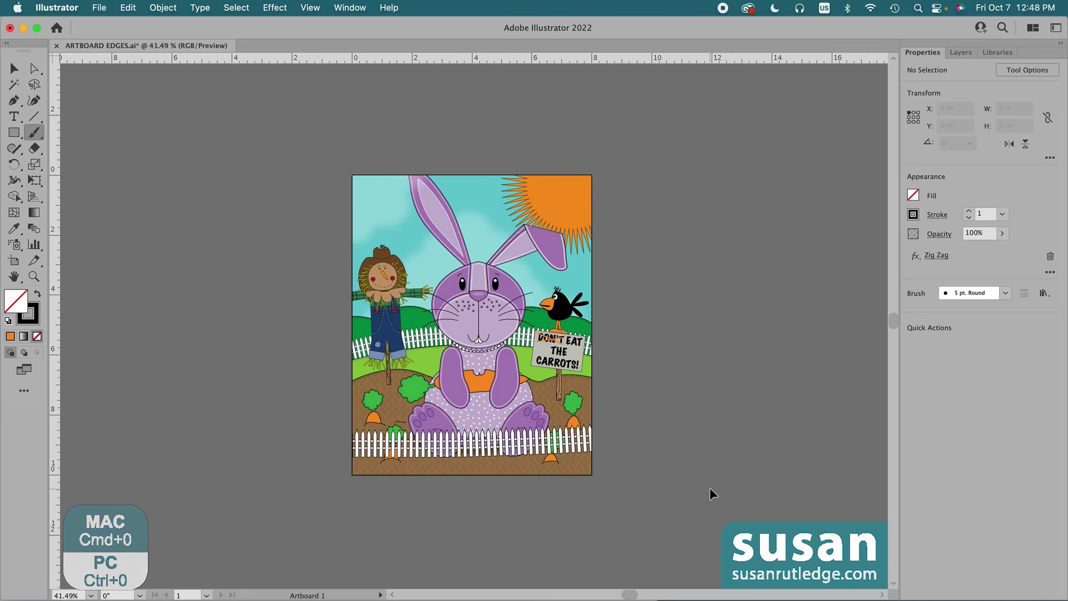
- Fit the whole artboard in the window to check the fence's clipped edges
key("super+0")
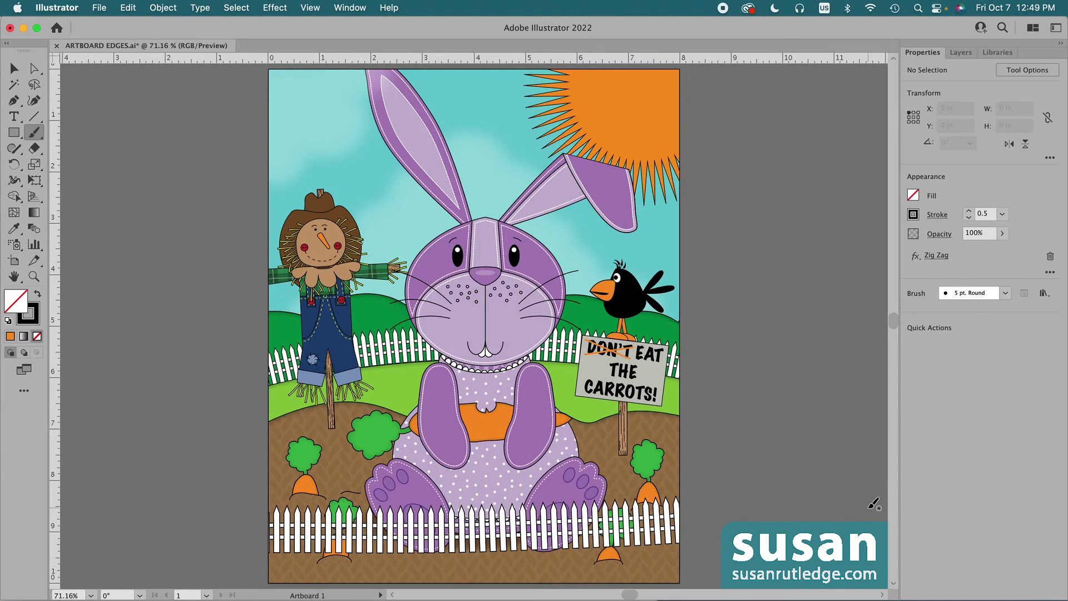